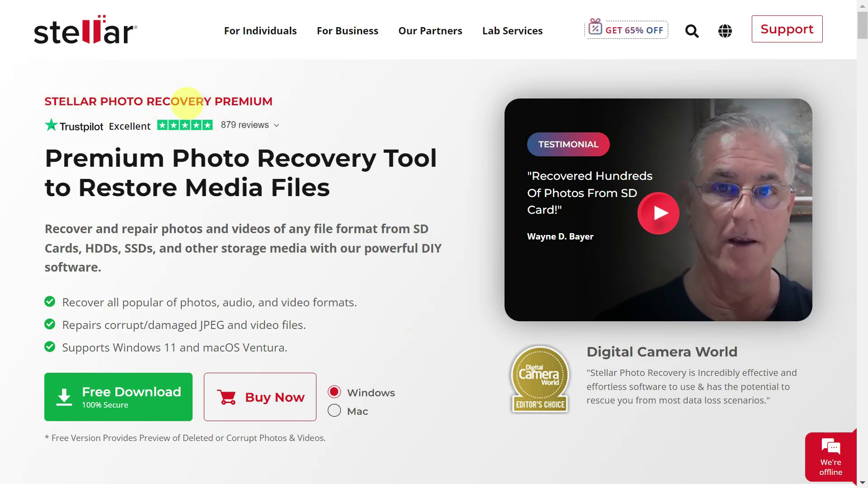
Step: Scroll the Stellar Photo Recovery Premium page down to its section on restoring files from storage media
scroll(445, 313, "down", 12)
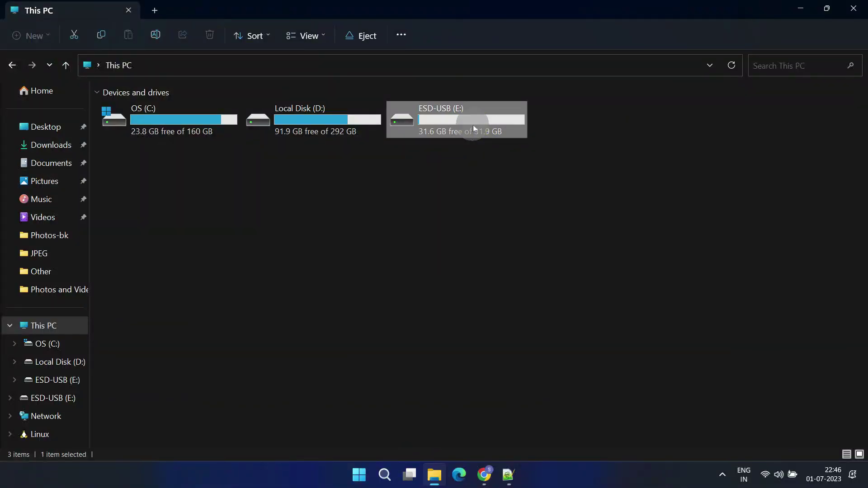
Step: Confirm the Photos and Videos folder on ESD-USB (E:) is empty, then minimize File Explorer
double_click(138, 149)
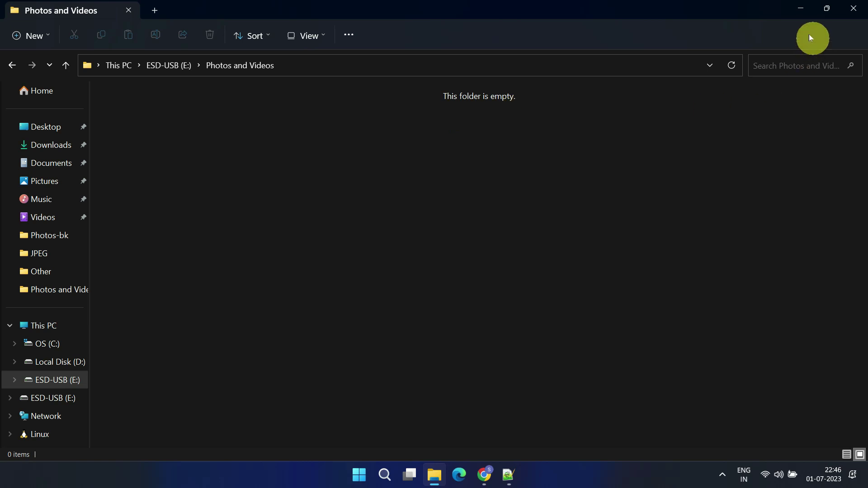
left_click(799, 8)
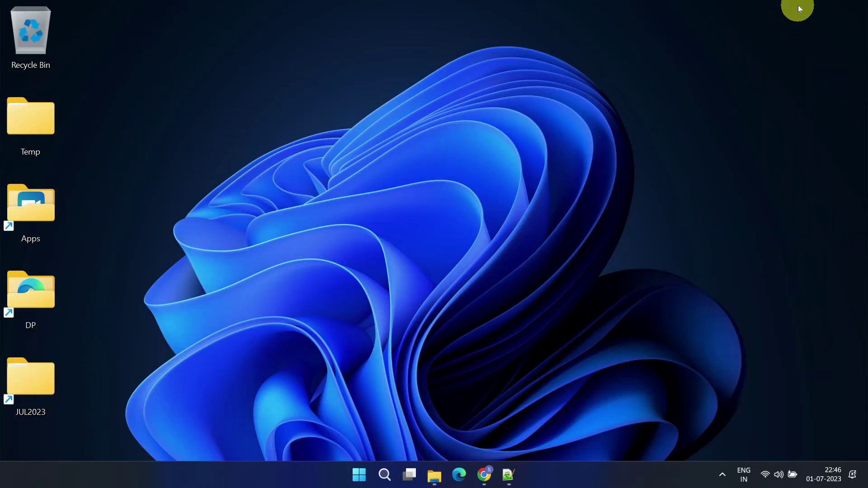
Step: Download the free Windows version of Stellar Photo Recovery from its product page
left_click(484, 473)
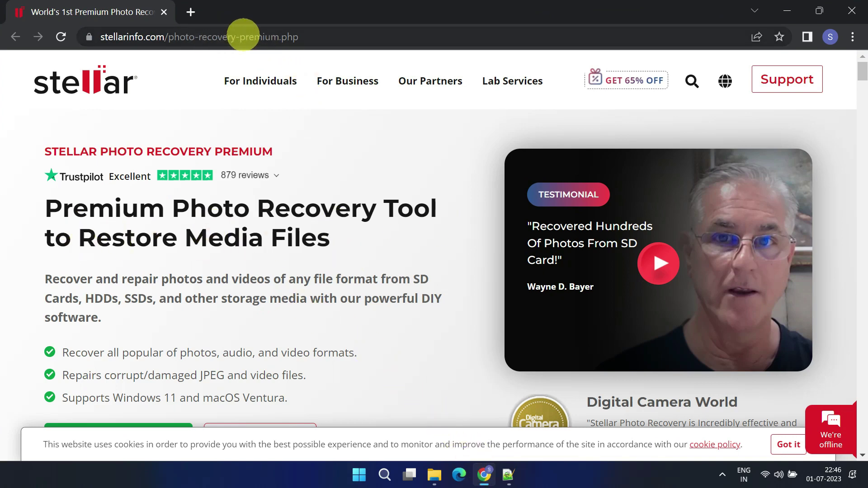
scroll(248, 271, "down", 3)
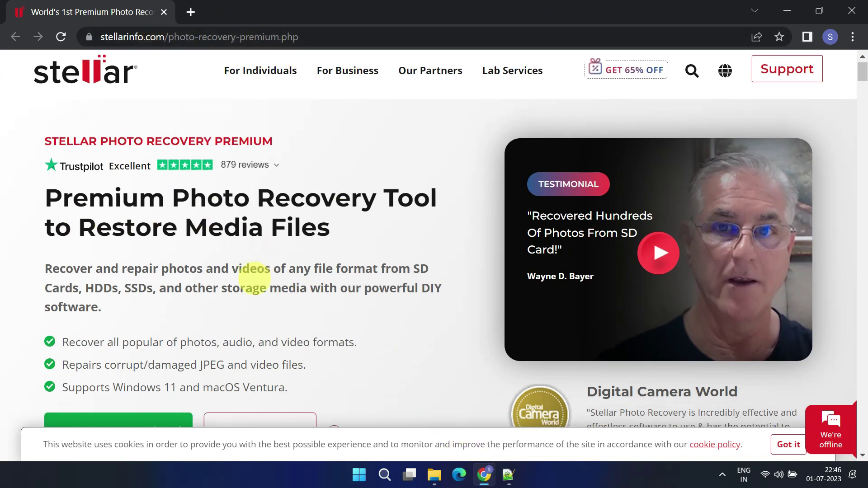
left_click(133, 304)
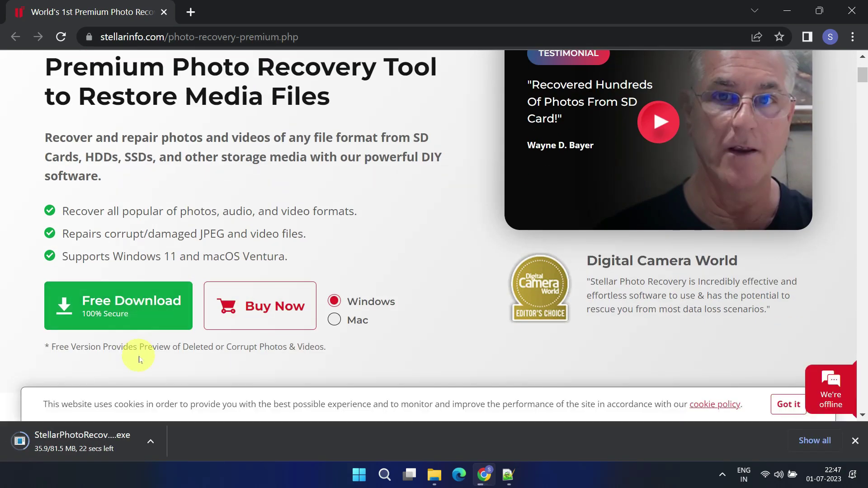
Step: Run the installer, accept the license, and keep the default Start menu folder and desktop shortcut
left_click(112, 435)
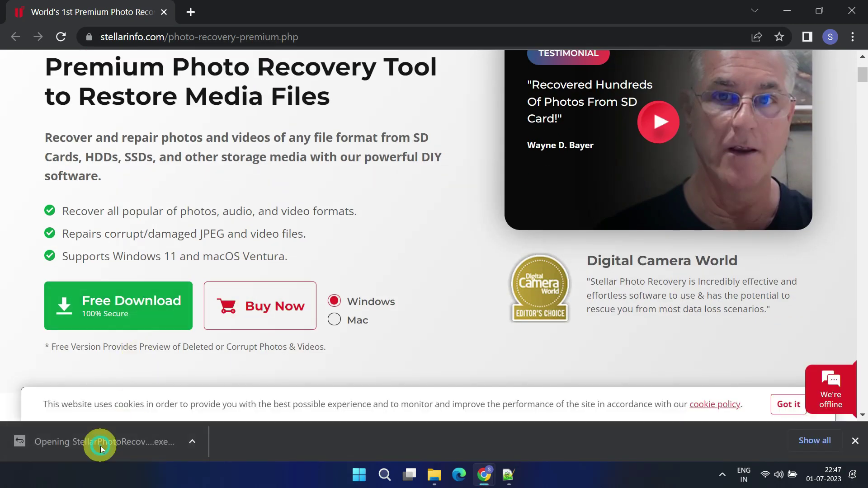
left_click(444, 263)
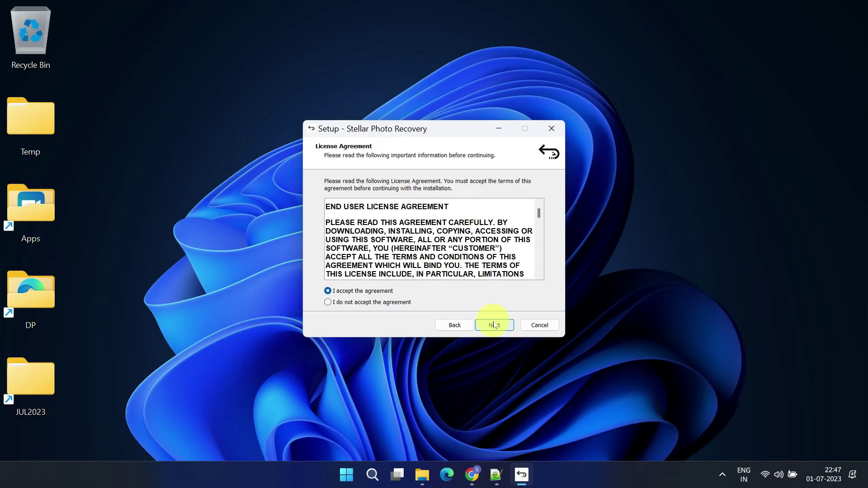
left_click(494, 325)
left_click(496, 325)
left_click(497, 325)
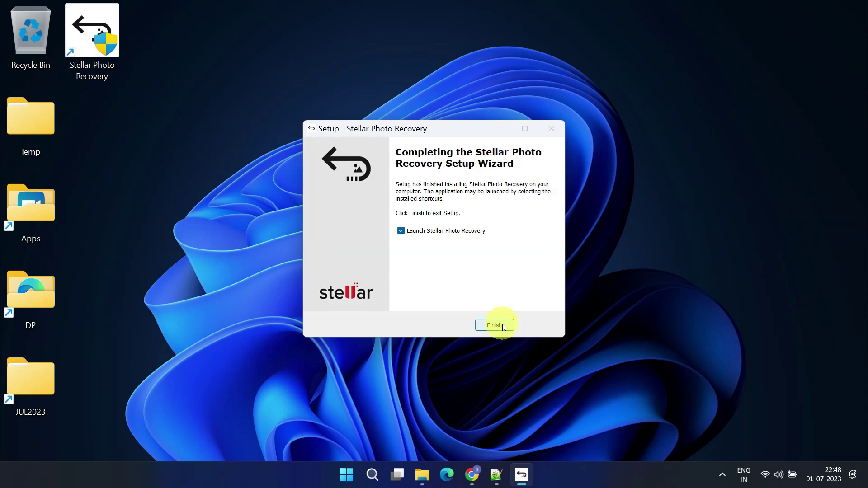
Step: Finish the setup wizard with Stellar Photo Recovery set to launch
left_click(501, 325)
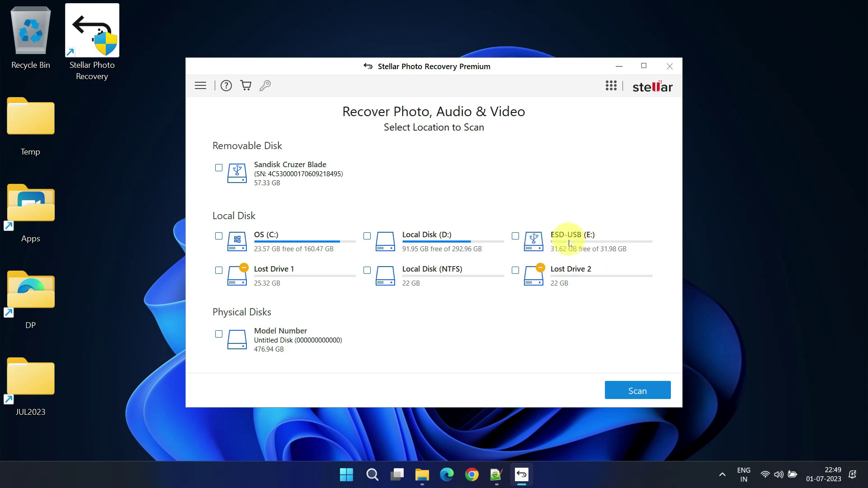
Step: Select the ESD-USB (E:) drive and scan it for deleted files
left_click(516, 236)
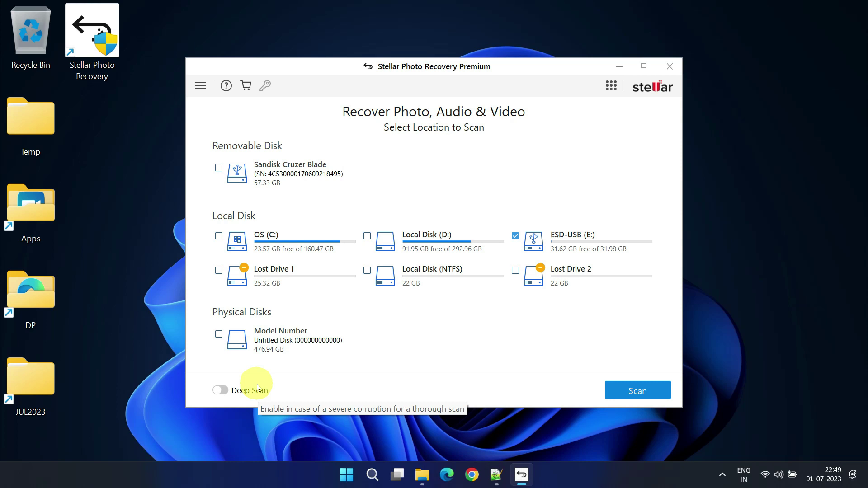
left_click(653, 391)
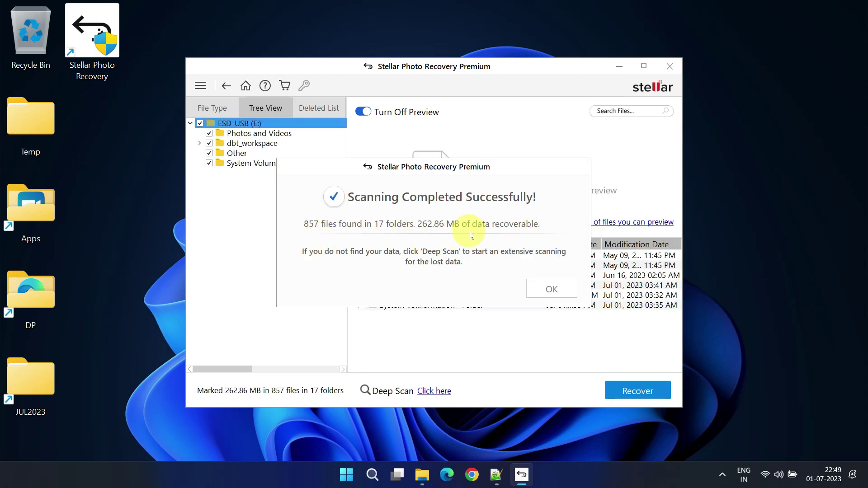
Step: Mark only the Photos and Videos folder (21 files, 232.38 MB) and start recovery
left_click(551, 289)
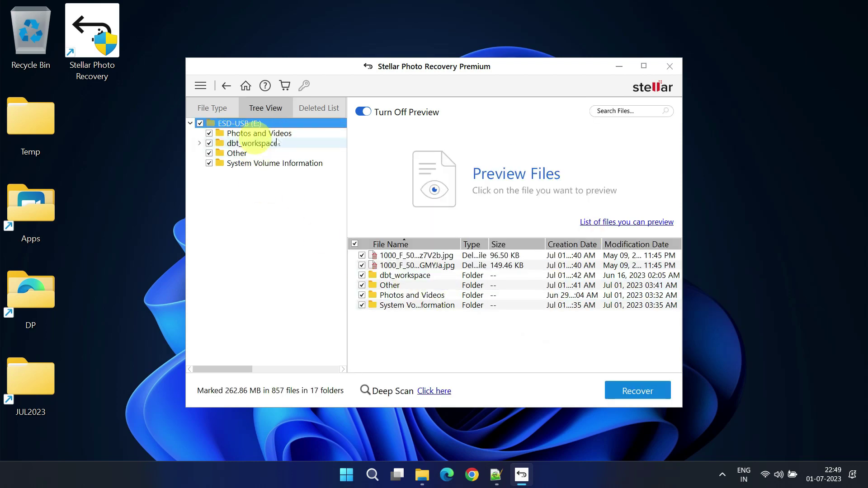
left_click(260, 133)
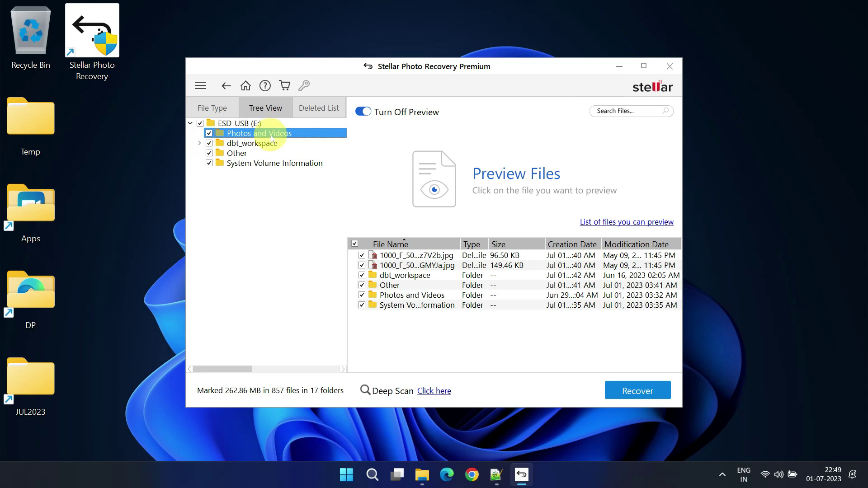
left_click(199, 123)
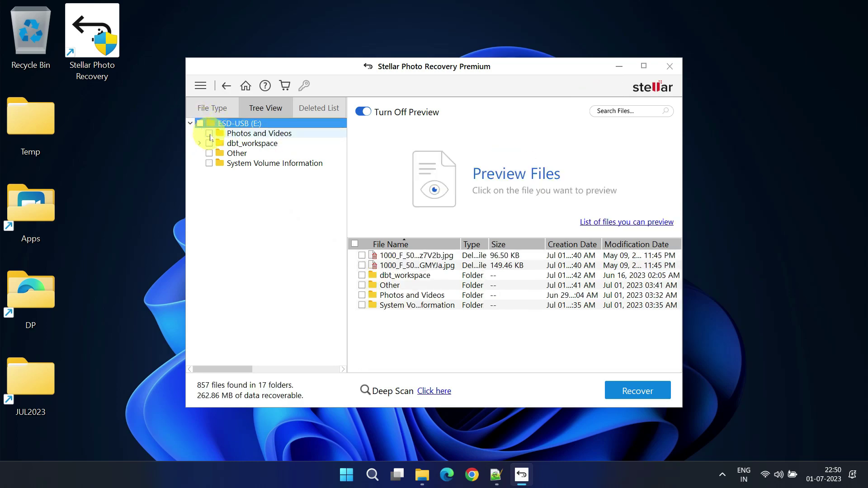
left_click(209, 133)
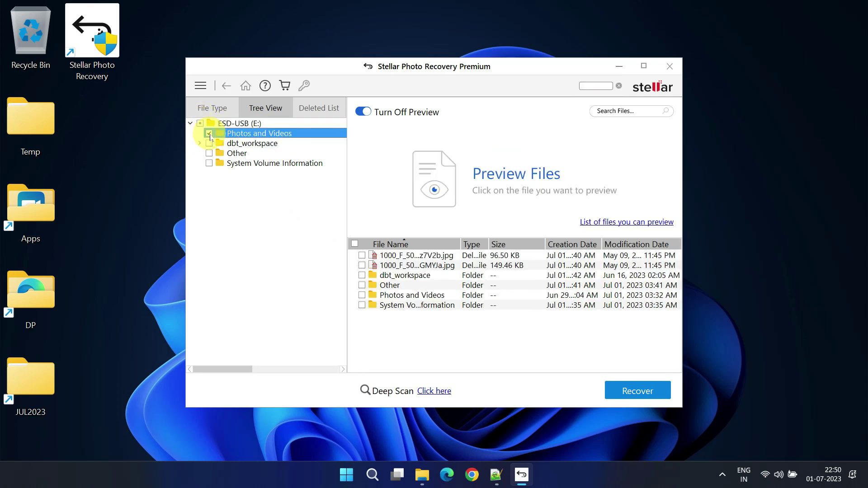
left_click(637, 392)
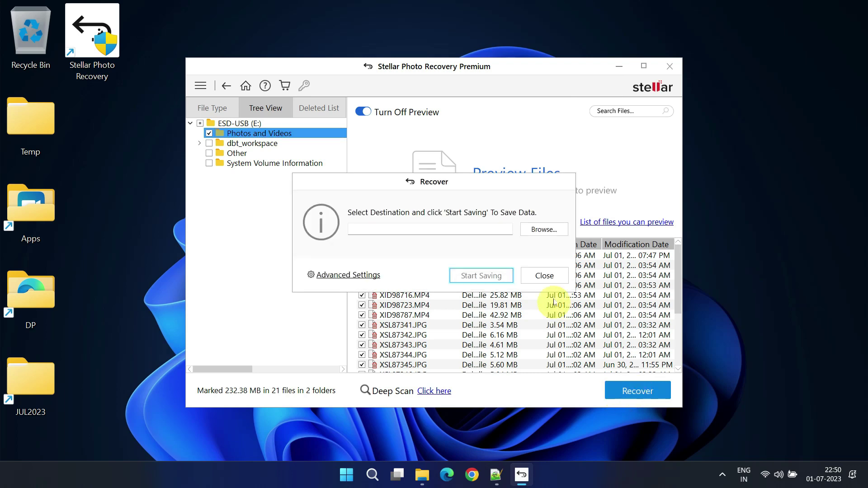
Step: Save the recovered photos and videos into a new Desktop folder named 'Recovered'
left_click(542, 228)
left_click(41, 112)
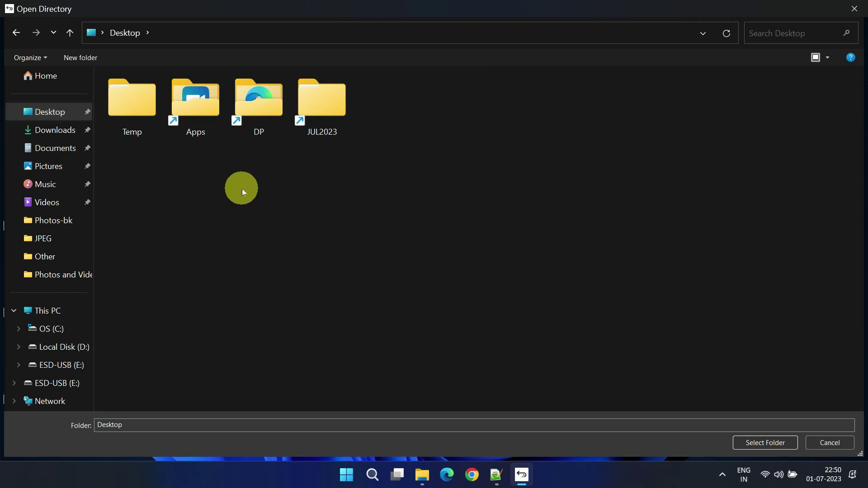
right_click(242, 189)
mouse_move(368, 304)
left_click(388, 319)
type("Recovered")
key("Return")
double_click(387, 107)
left_click(764, 442)
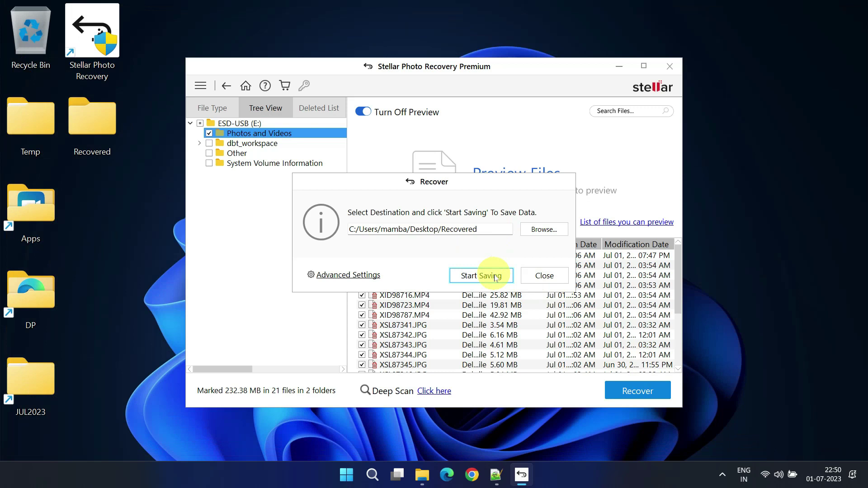
left_click(481, 276)
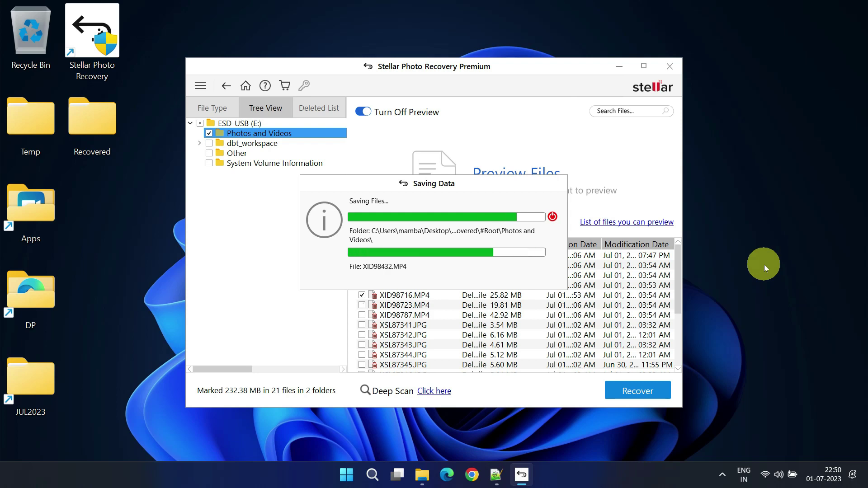
Step: Open Recovered > #Root > Photos and Videos in File Explorer
left_click(619, 66)
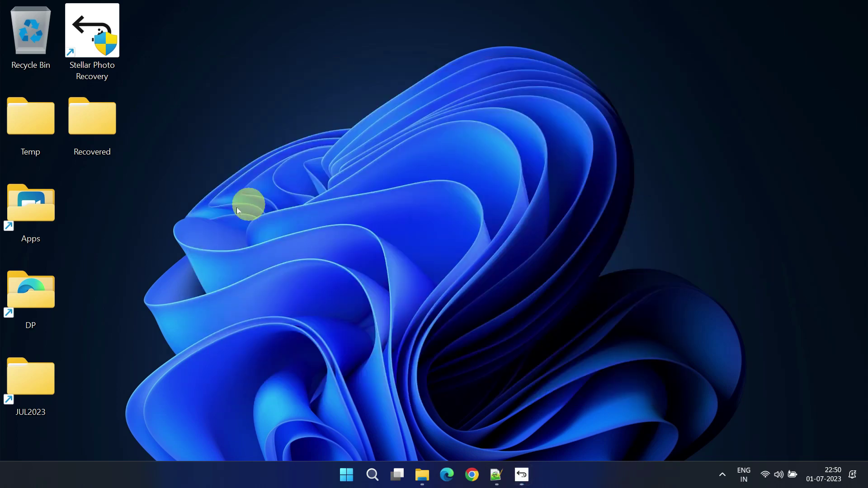
double_click(90, 118)
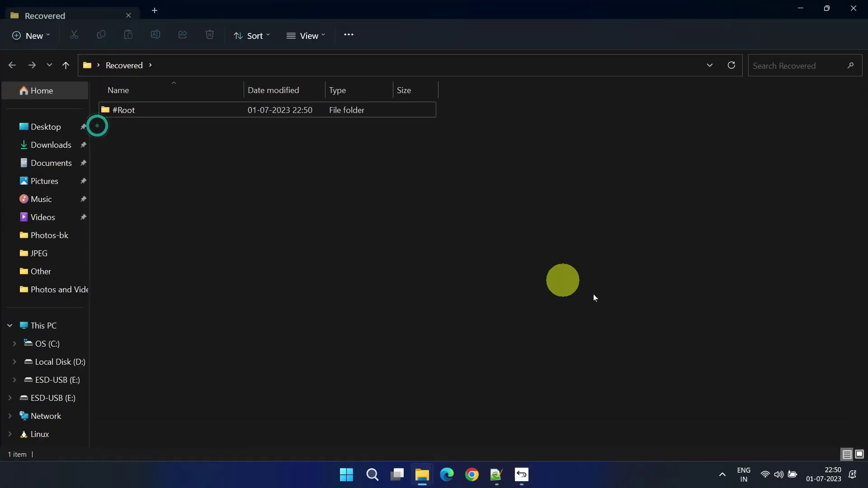
double_click(136, 110)
double_click(160, 114)
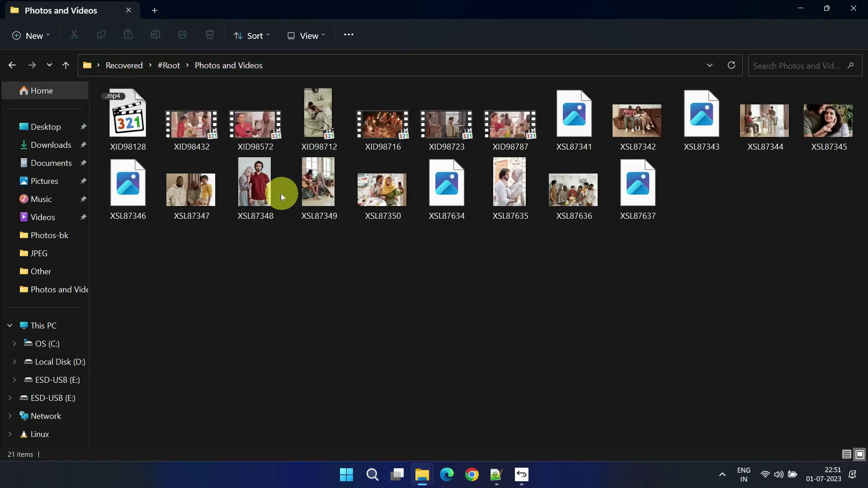
Step: Check that photos XSL87348, XSL87345, XSL87350 and video XID98716 open correctly
double_click(261, 183)
left_click(855, 9)
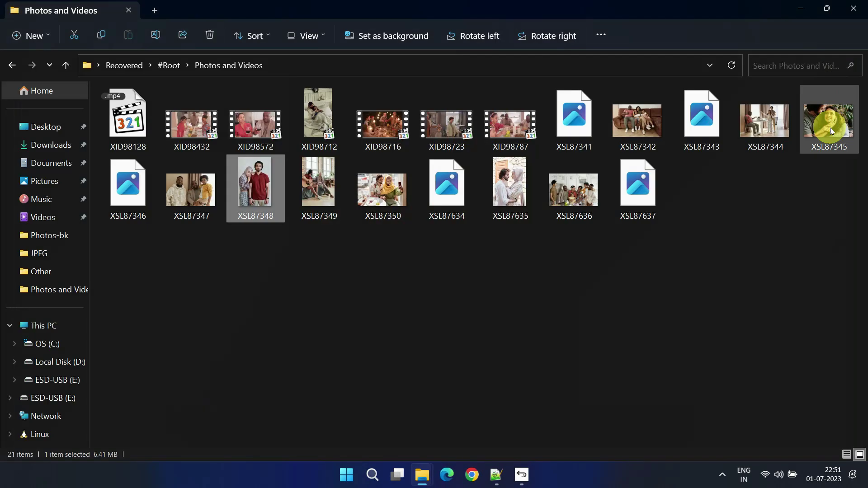
double_click(829, 131)
left_click(854, 8)
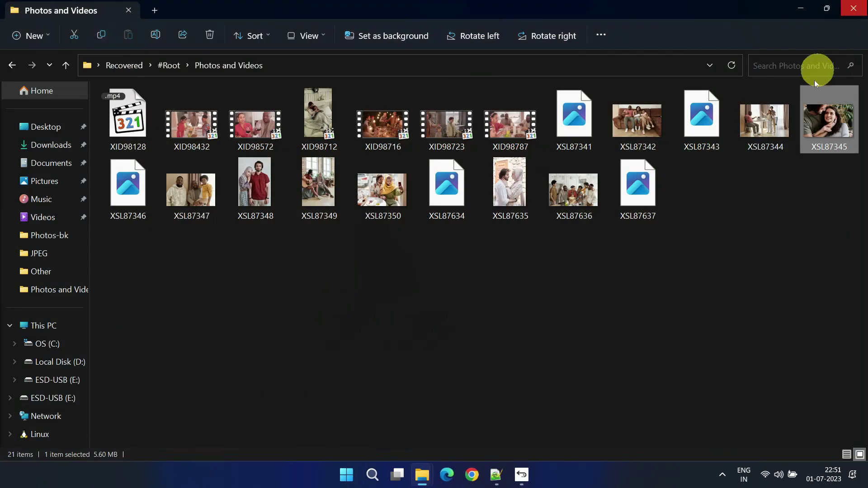
double_click(382, 199)
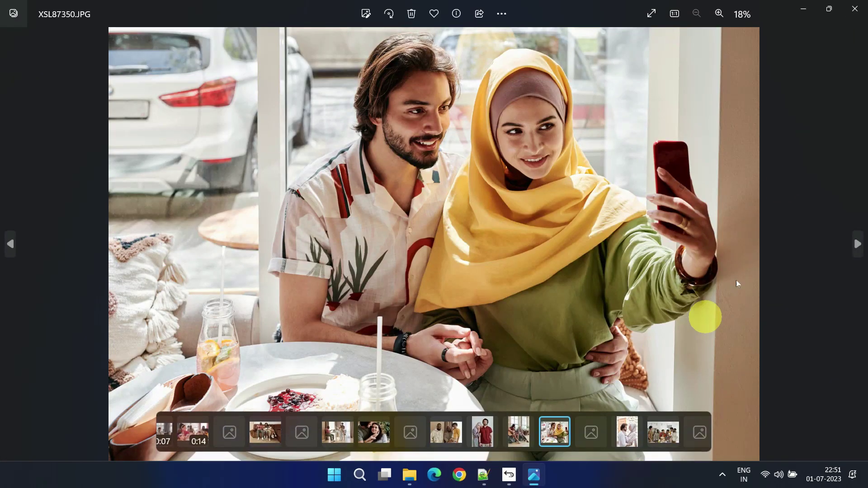
left_click(854, 8)
key("Up")
key("Return")
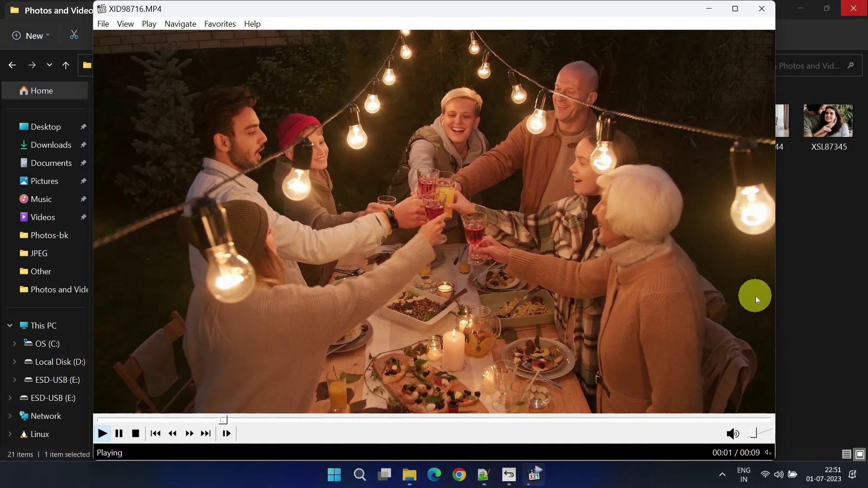
left_click(762, 9)
Step: Test photo XSL87634 and video XID98128, finding both damaged
left_click(580, 322)
double_click(457, 189)
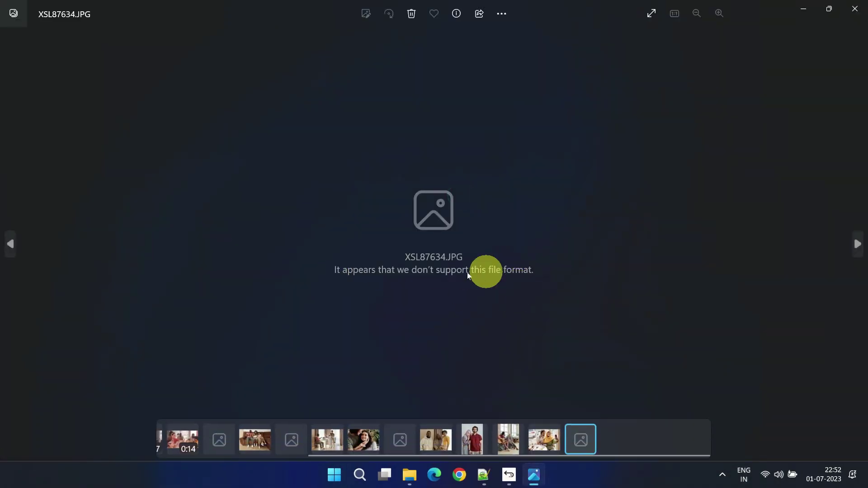
left_click(852, 14)
left_click(130, 134)
double_click(130, 134)
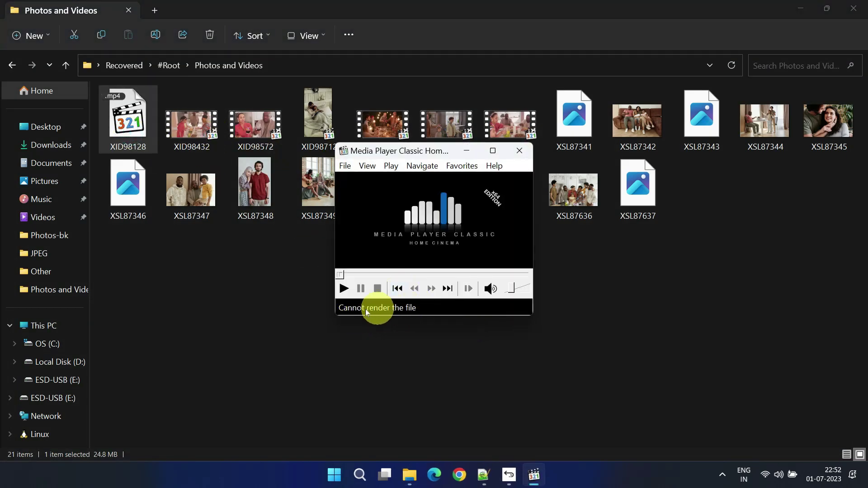
left_click(519, 150)
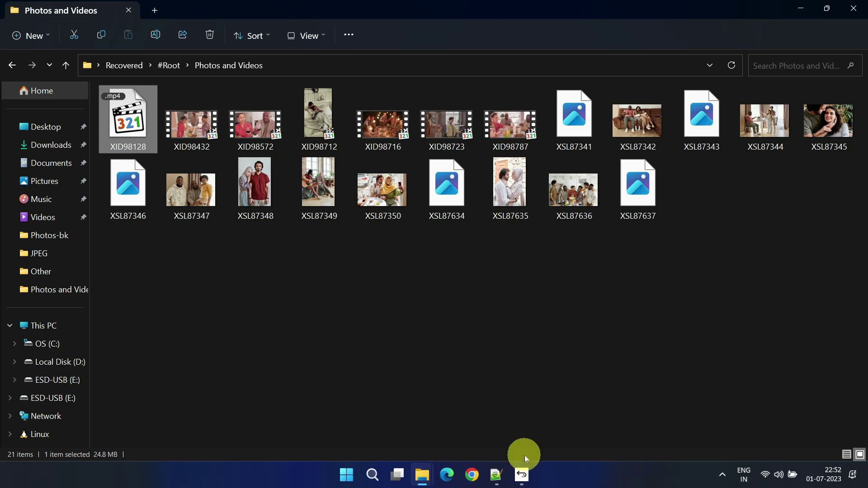
Step: Launch Stellar Repair for Photo from the recovery program's other tools
left_click(522, 474)
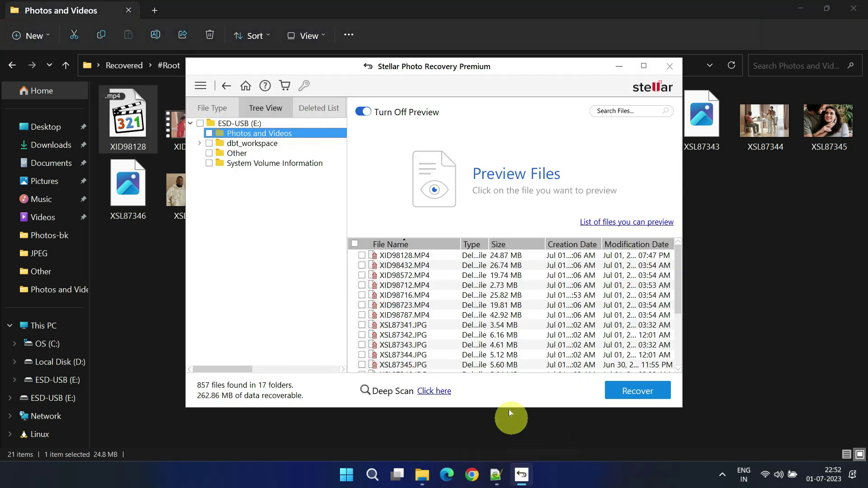
left_click(242, 87)
left_click(481, 282)
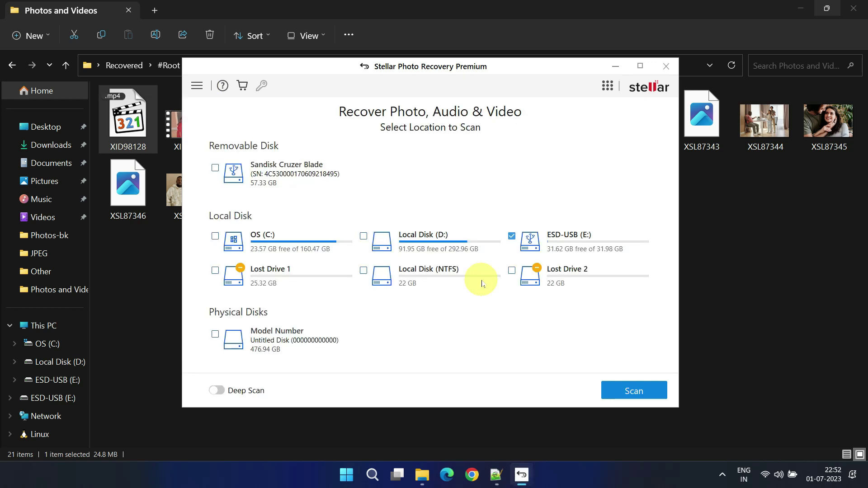
left_click(607, 93)
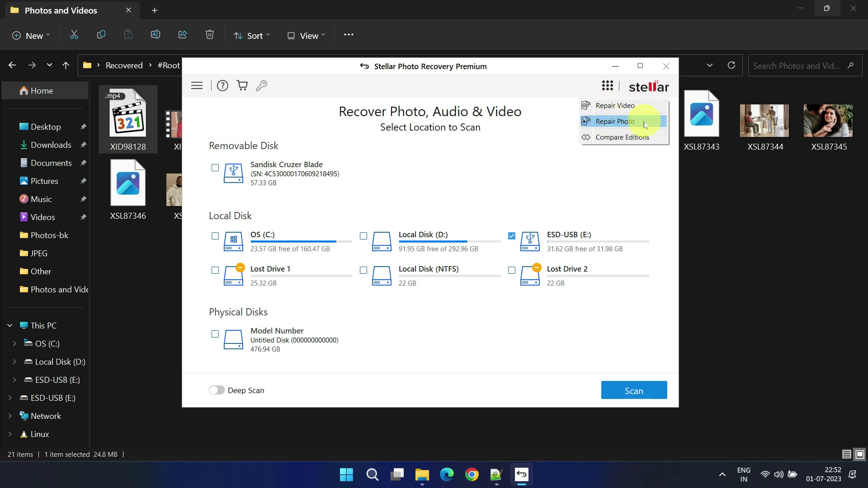
left_click(619, 125)
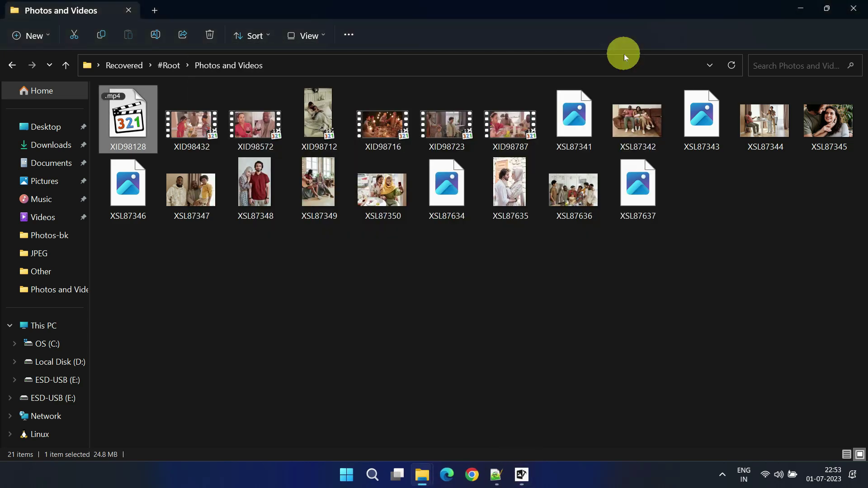
Step: Move XSL87341, XSL87343, XSL87634, XSL87346 and XID98128 into a new 'Damaged' folder
right_click(219, 291)
left_click(429, 32)
left_click(638, 119)
left_click(765, 119, "ctrl")
left_click(510, 183, "ctrl")
left_click(192, 183, "ctrl")
left_click(191, 115, "ctrl")
left_click_drag(192, 115, 129, 118)
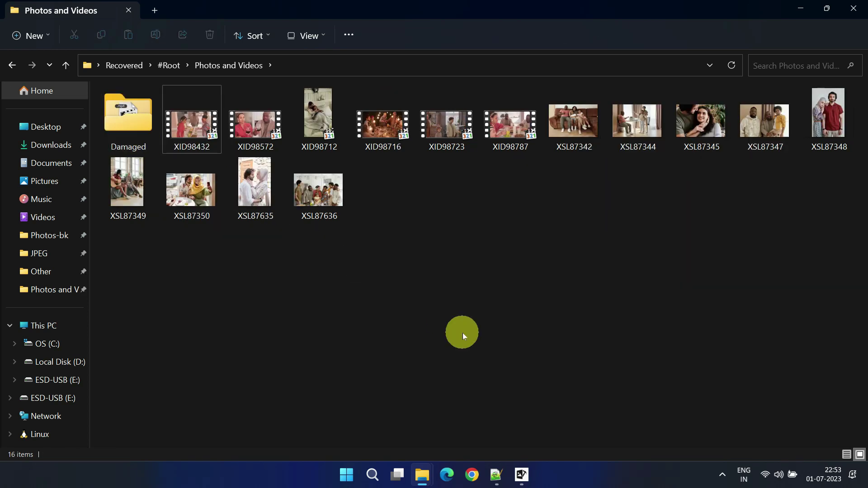
Step: Add the five damaged photos from Recovered\#Root\Photos and Videos\Damaged to the repair list
left_click(524, 475)
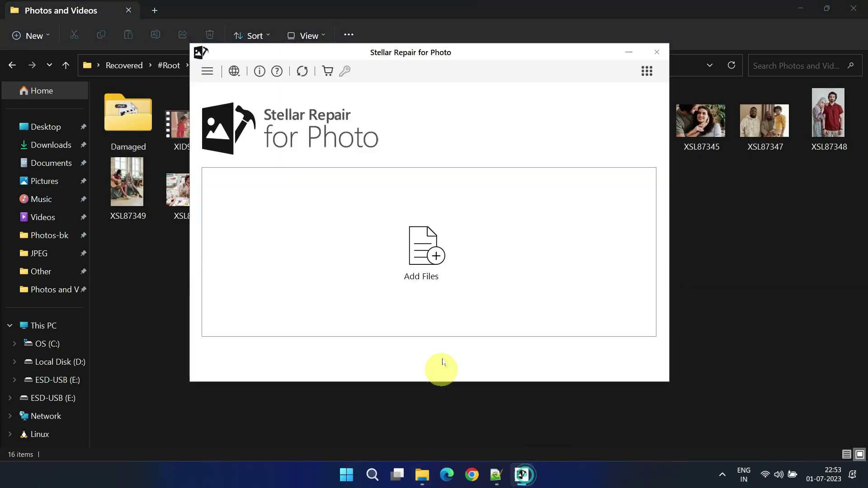
left_click(432, 248)
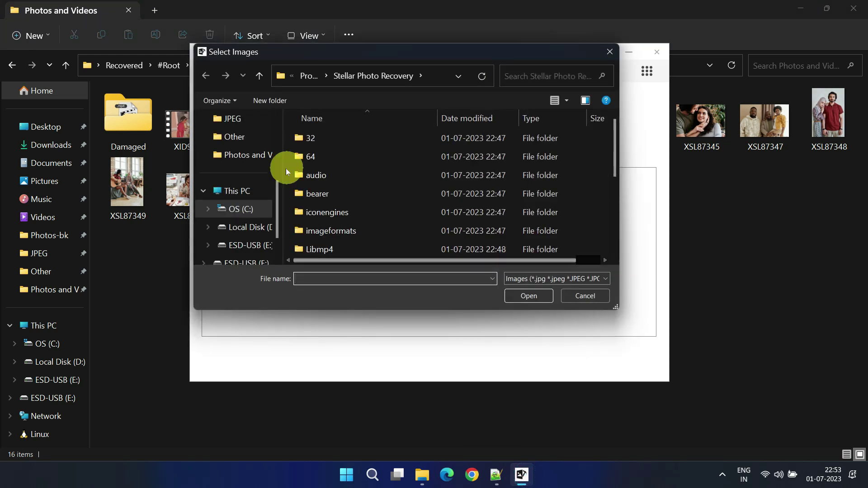
scroll(253, 181, "up", 10)
left_click(235, 154)
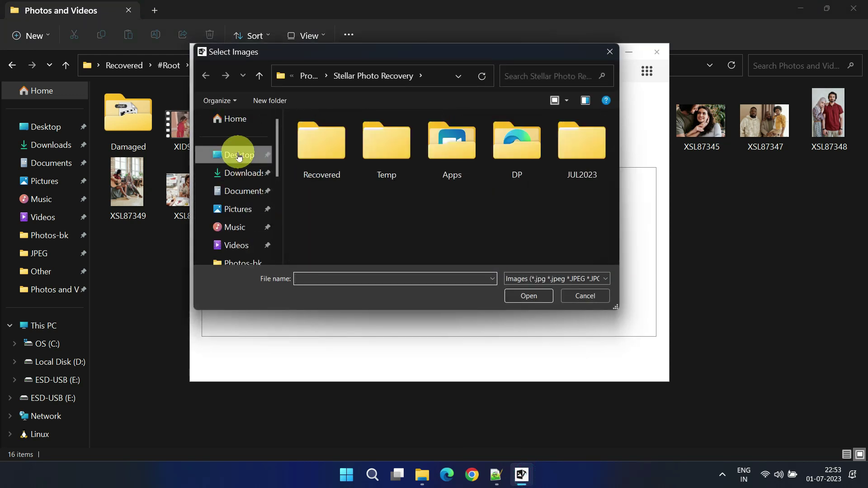
double_click(331, 153)
double_click(342, 140)
double_click(342, 140)
double_click(321, 144)
left_click_drag(594, 210, 321, 159)
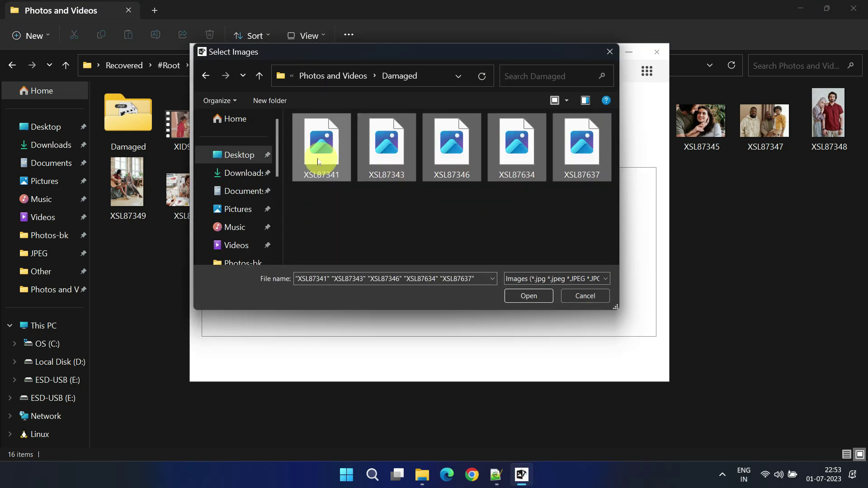
left_click(529, 297)
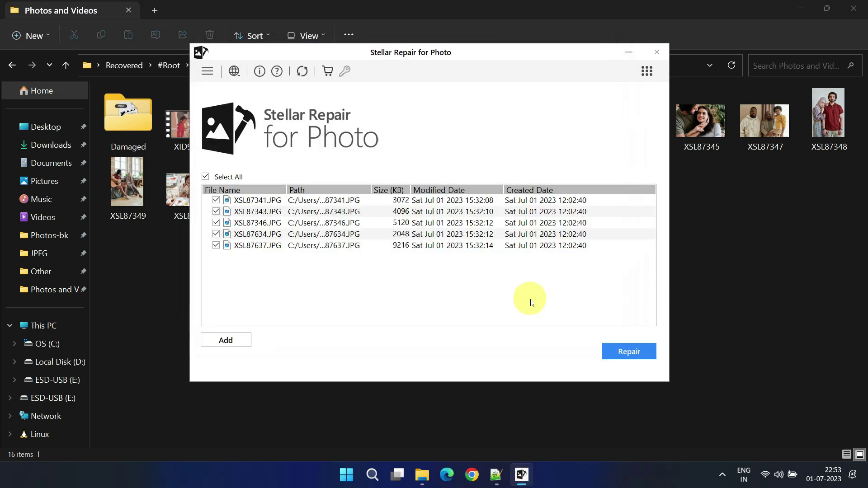
Step: Repair the five photos and preview the first repaired result
left_click(638, 355)
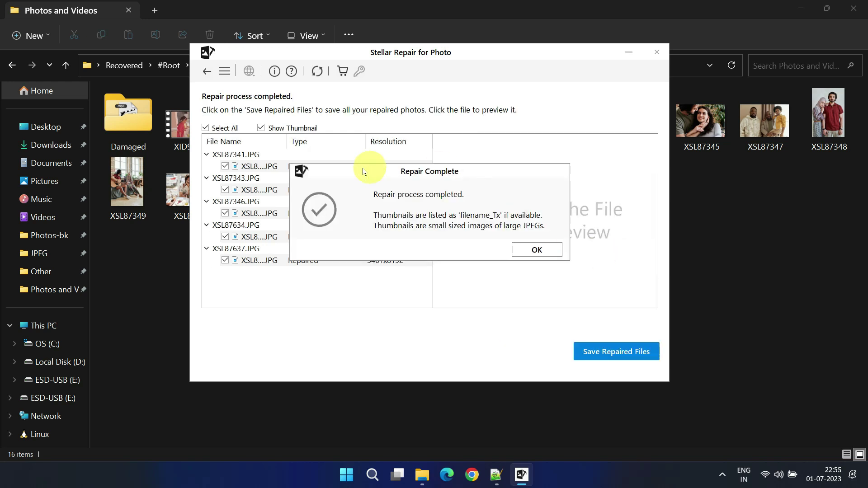
left_click(536, 250)
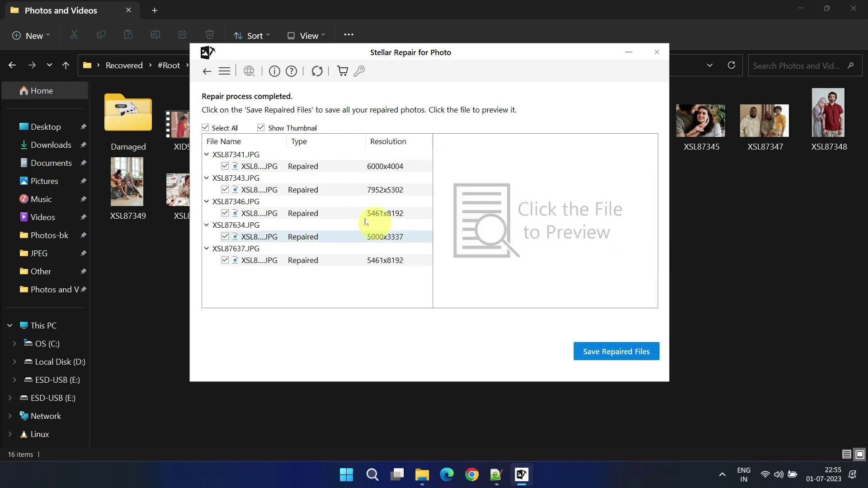
left_click(259, 168)
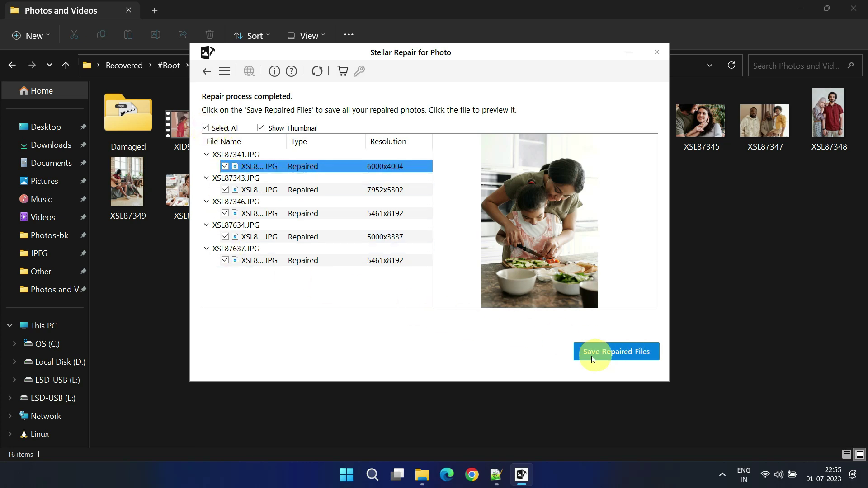
Step: Save the repaired photos into a new 'Repaired' folder inside Photos and Videos
left_click(614, 356)
double_click(313, 158)
double_click(318, 145)
double_click(320, 146)
right_click(418, 179)
mouse_move(497, 320)
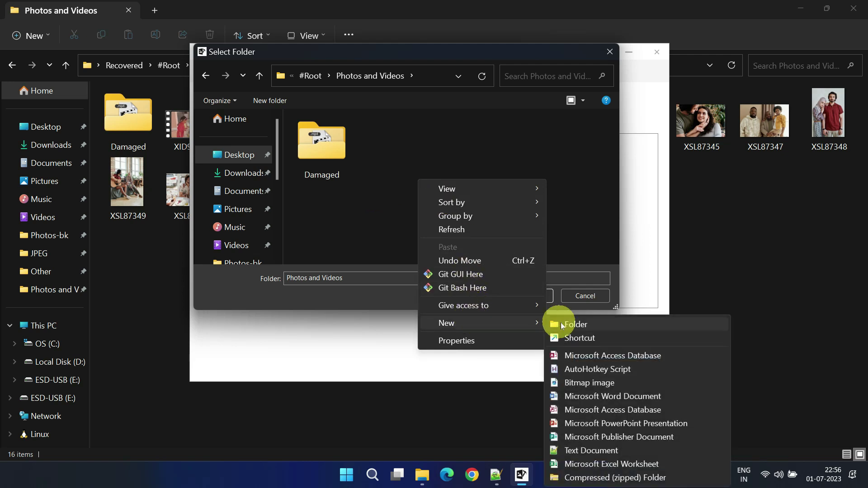
left_click(573, 325)
type("Repaired")
double_click(398, 191)
Step: Confirm Repaired as the save location, then browse into Repaired > RepairedFiles
left_click(520, 295)
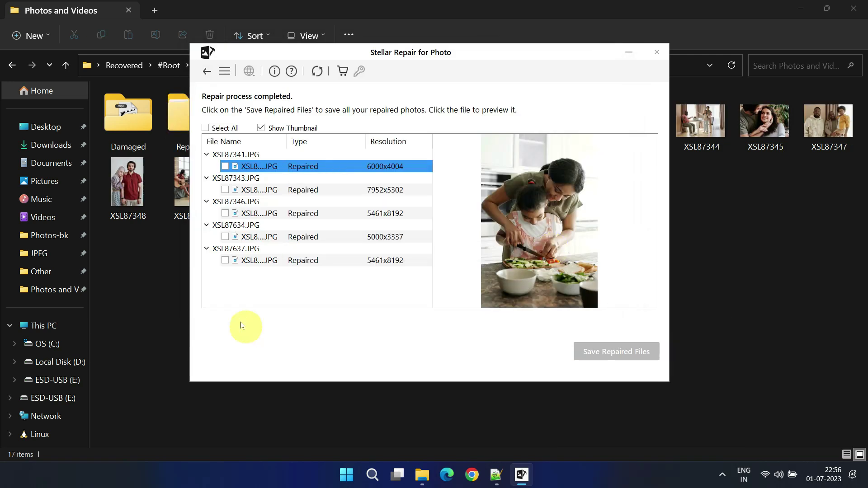
left_click(146, 272)
double_click(196, 135)
double_click(195, 111)
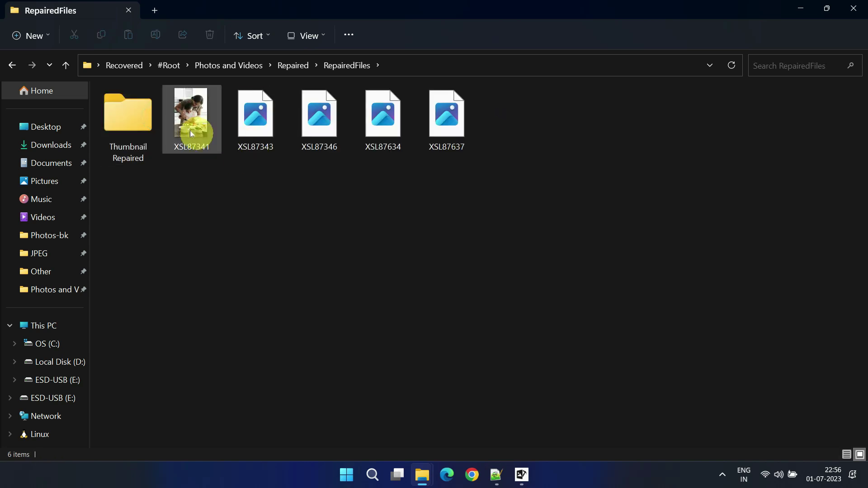
Step: View repaired photos XSL87341, XSL87343 and XSL87346 in Photos
double_click(189, 123)
left_click(860, 245)
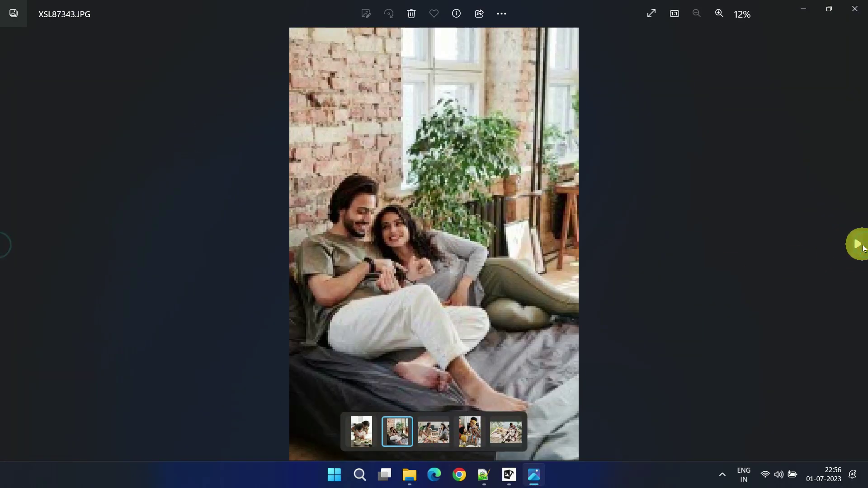
left_click(861, 245)
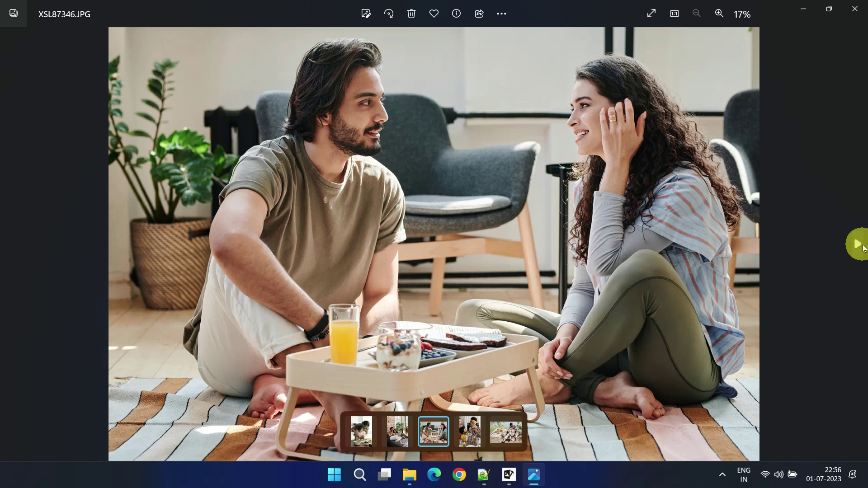
left_click(861, 245)
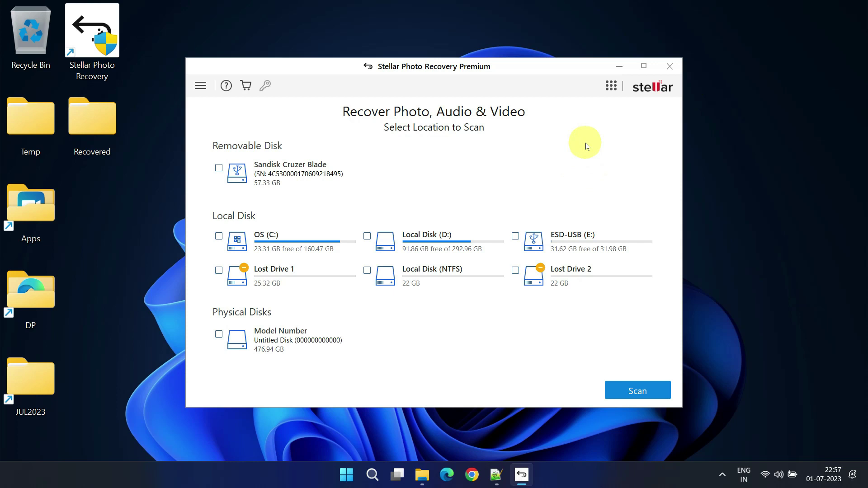
Step: Launch Repair Video from More Tools and add XID98128.MP4 from the Damaged folder
left_click(611, 86)
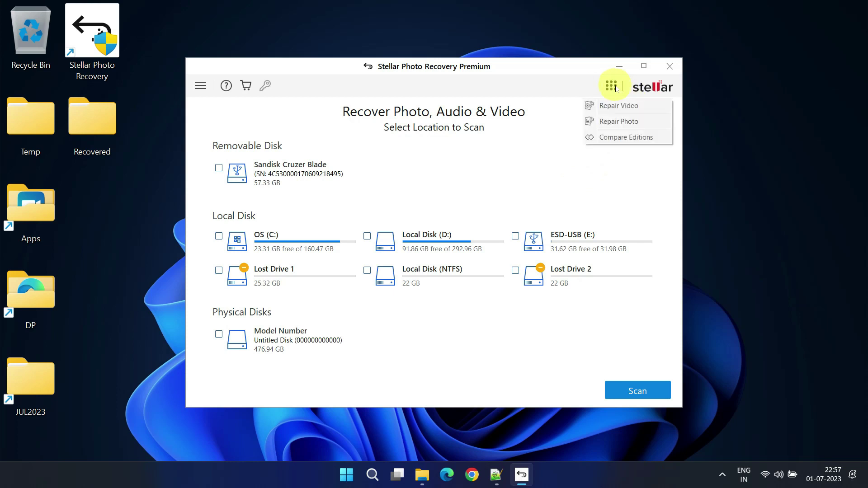
left_click(634, 107)
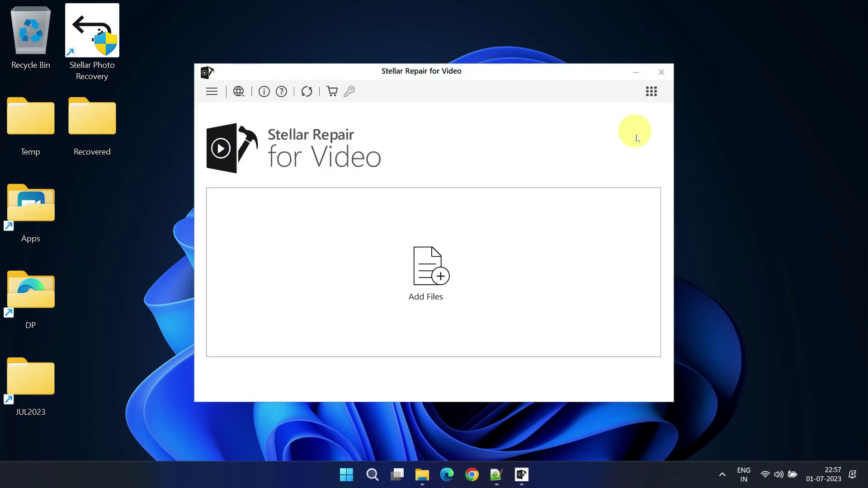
left_click(431, 265)
scroll(259, 176, "up", 3)
left_click(236, 172)
double_click(333, 163)
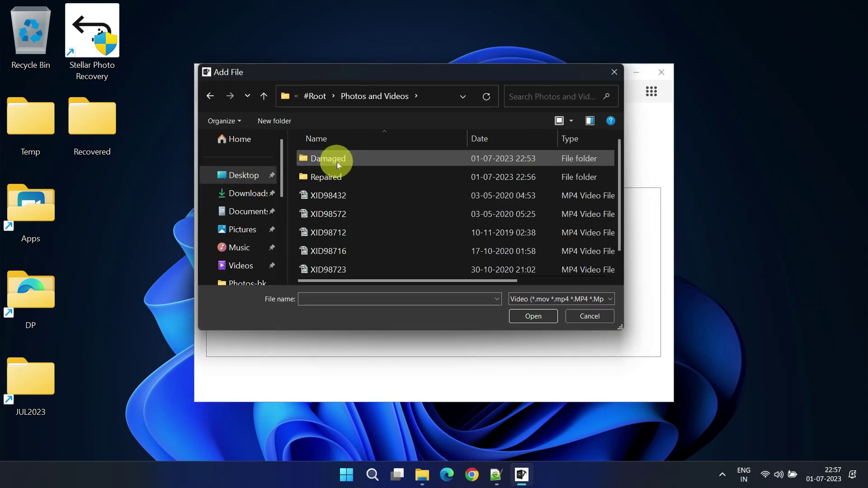
double_click(337, 162)
double_click(337, 161)
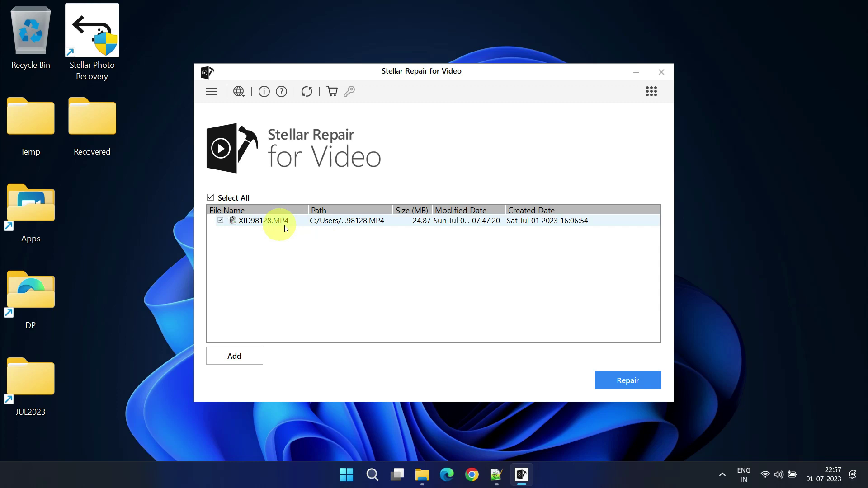
Step: Repair XID98128.MP4, save it to #Root > Photos and Videos > Repaired, and minimize
left_click(629, 383)
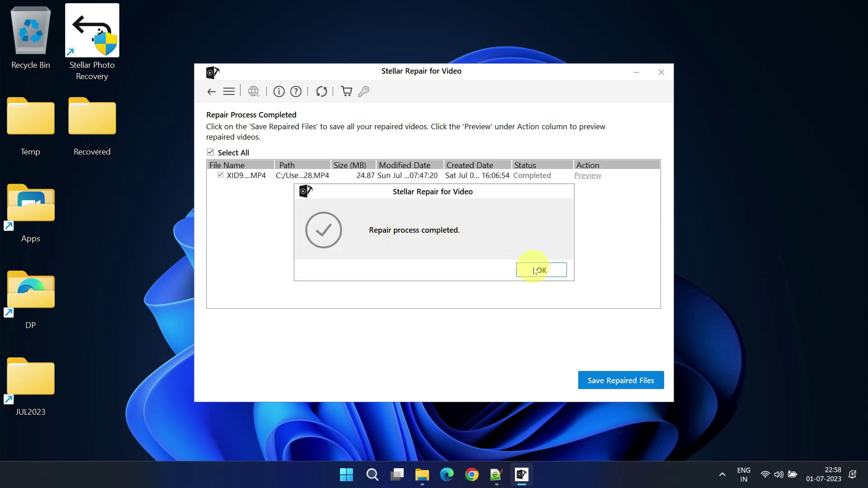
left_click(536, 272)
left_click(617, 387)
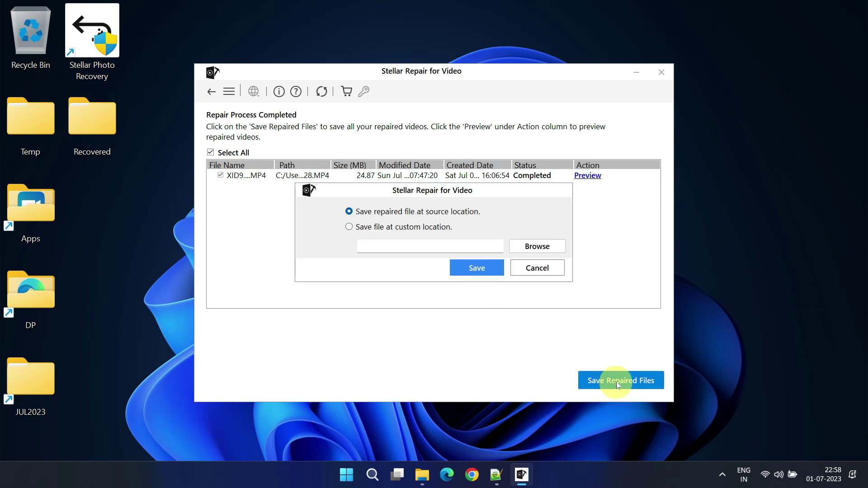
left_click(537, 246)
scroll(338, 248, "up", 5)
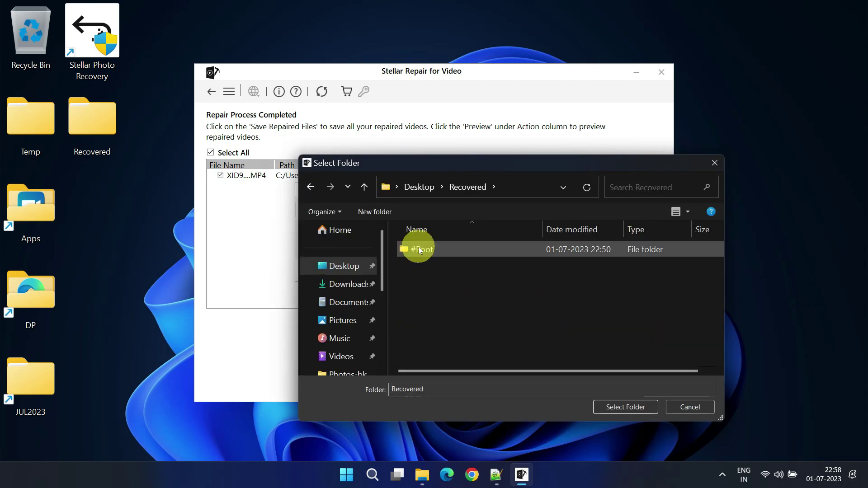
double_click(419, 249)
double_click(418, 249)
double_click(463, 266)
left_click(628, 405)
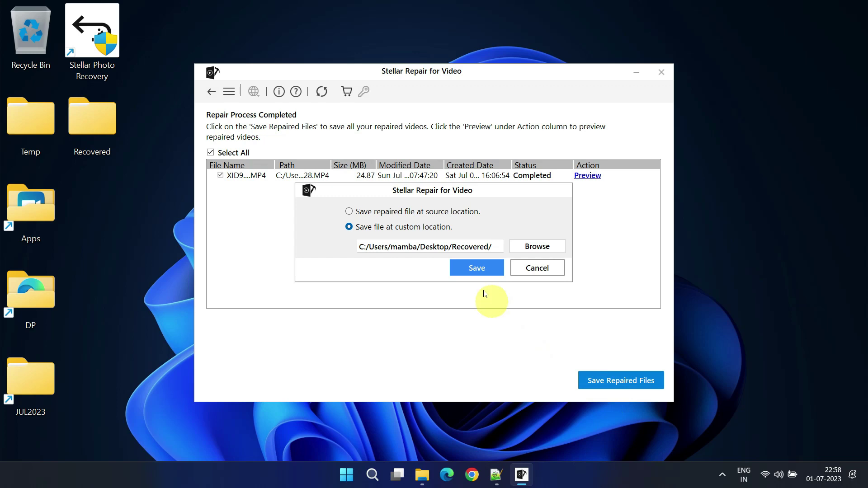
left_click(475, 267)
left_click(547, 248)
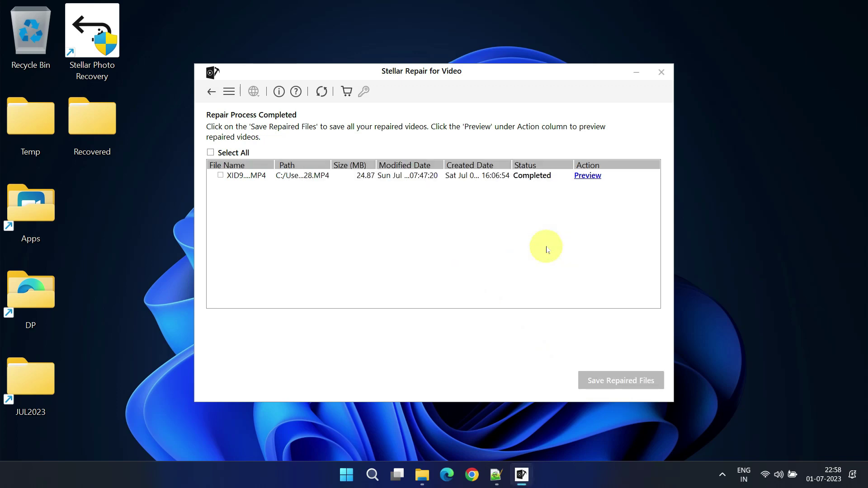
left_click(636, 73)
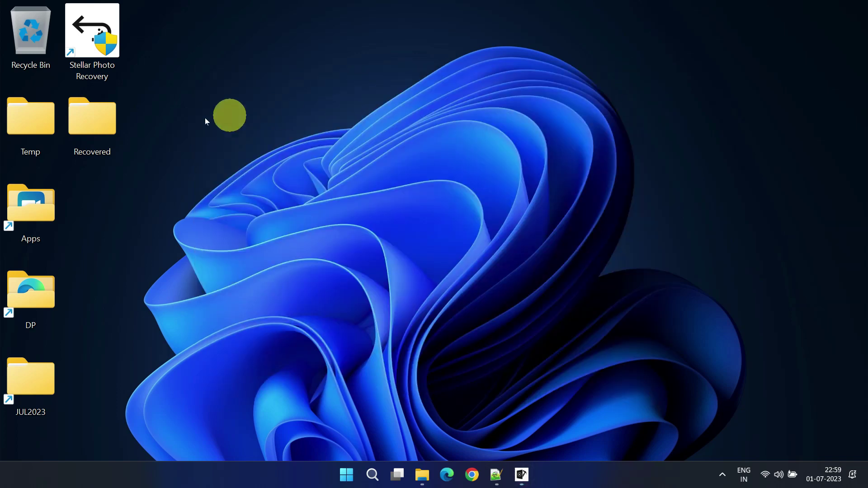
Step: Browse to Recovered > #Root > Photos and Videos > Repaired and play XID98128
double_click(107, 116)
double_click(124, 115)
left_click(127, 114)
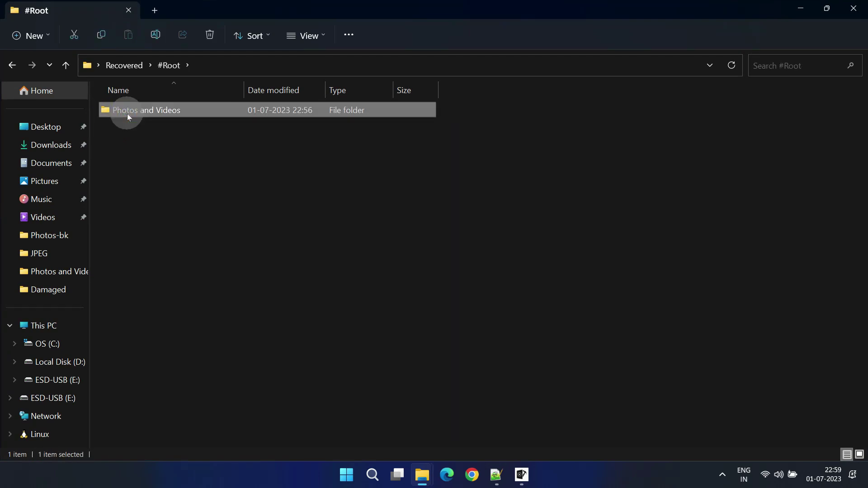
double_click(126, 113)
double_click(133, 129)
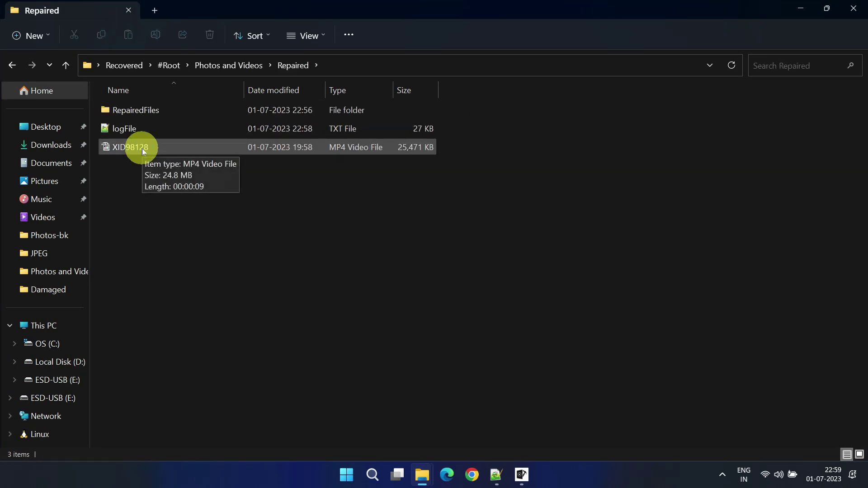
double_click(142, 148)
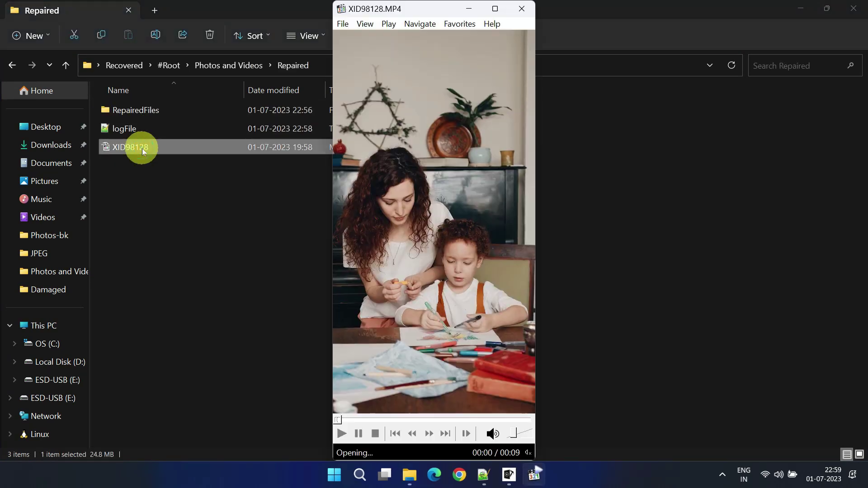